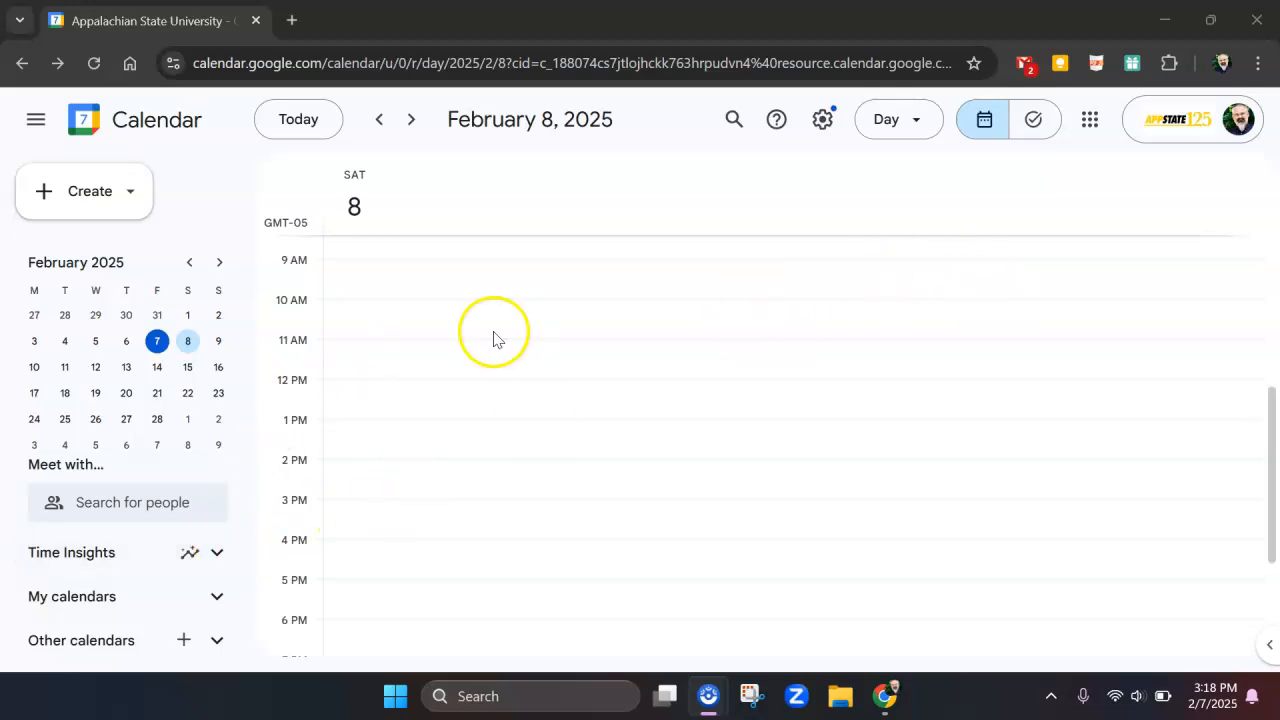
Review the calendars listed under Other calendars, leaving the list collapsed
{"action": "left_click", "coordinate": [220, 640]}
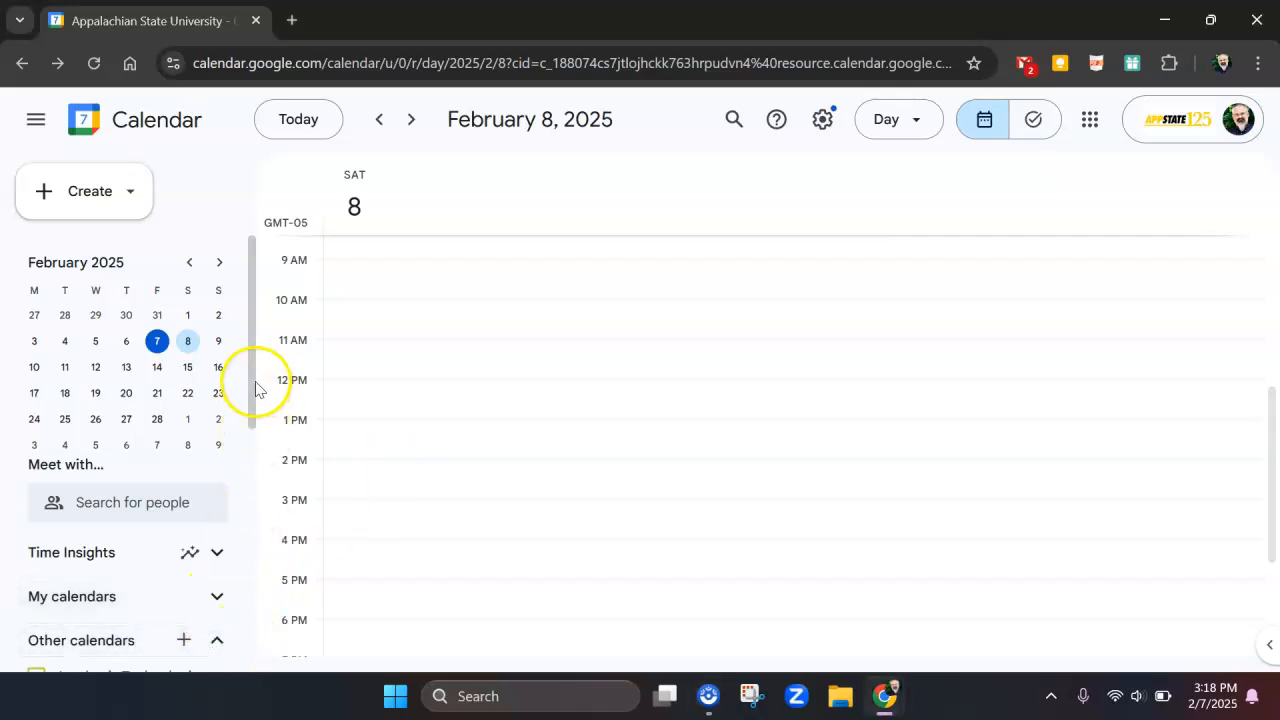
{"action": "left_click_drag", "start_coordinate": [255, 388], "coordinate": [266, 521]}
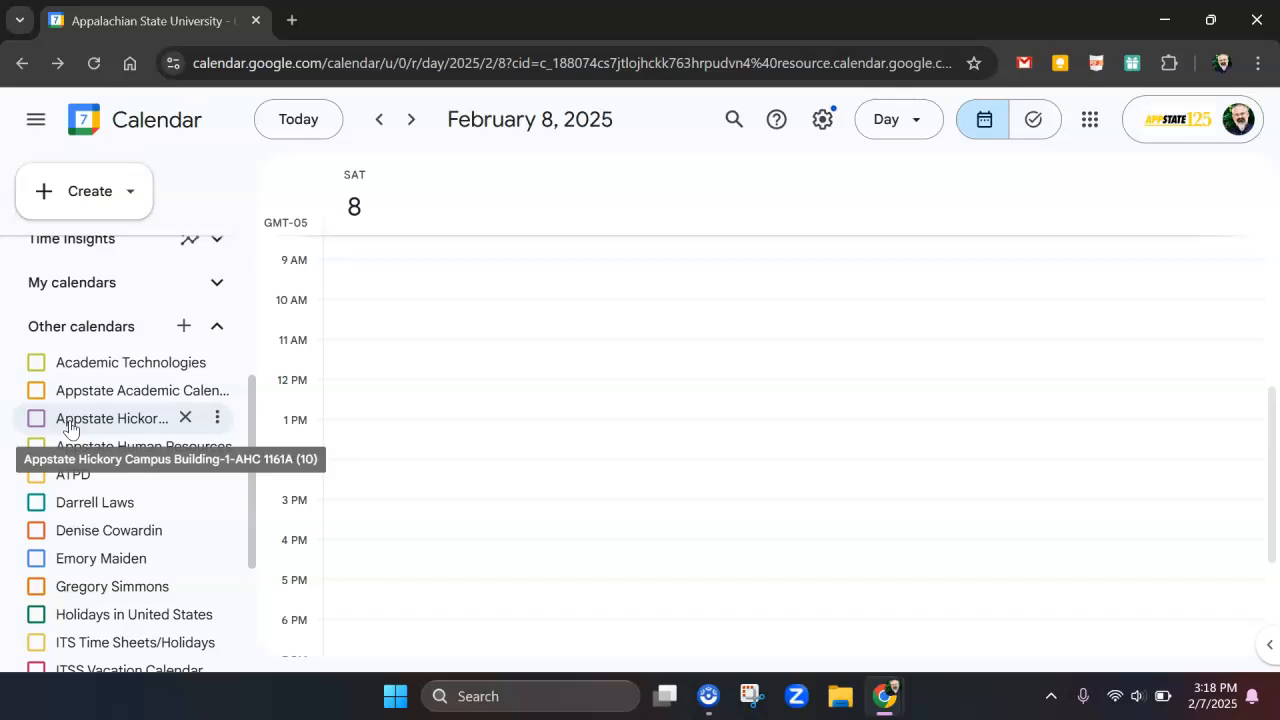
{"action": "left_click", "coordinate": [214, 327]}
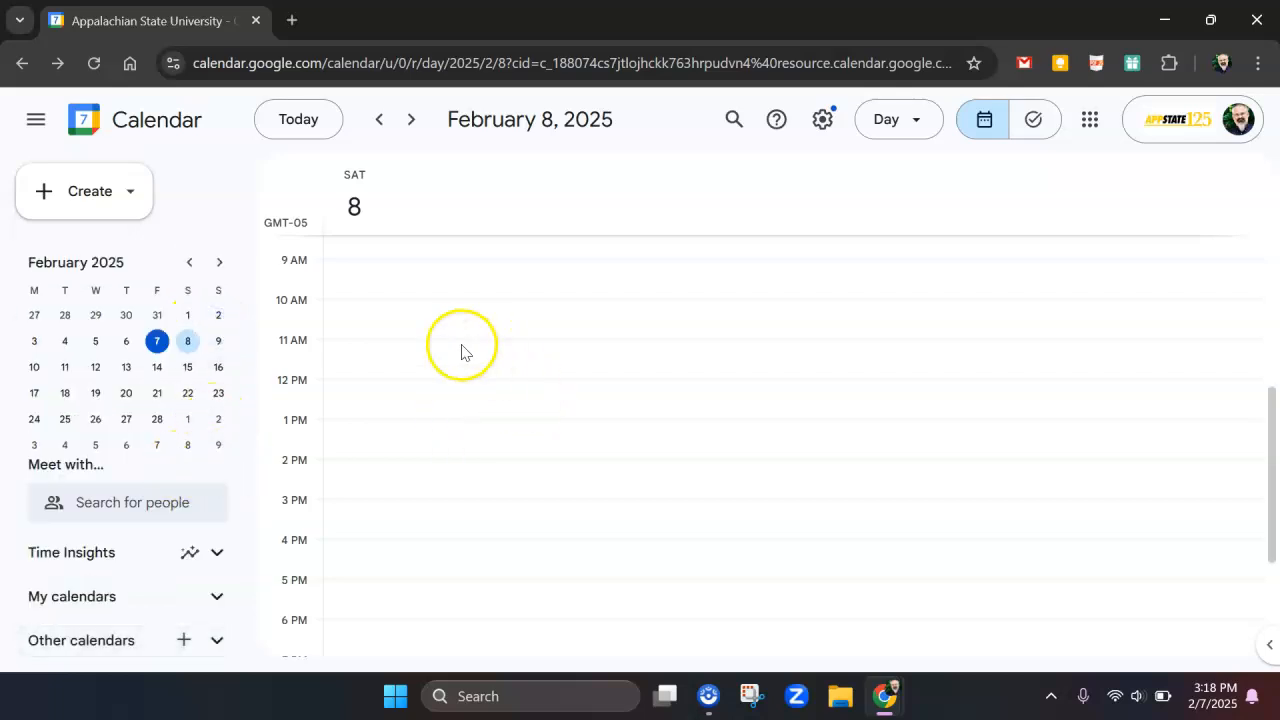
Create an event on February 8, 2025 from 11:00am to 12:00pm and title it "ind3000 - 101" in the full event editor
{"action": "left_click", "coordinate": [347, 370]}
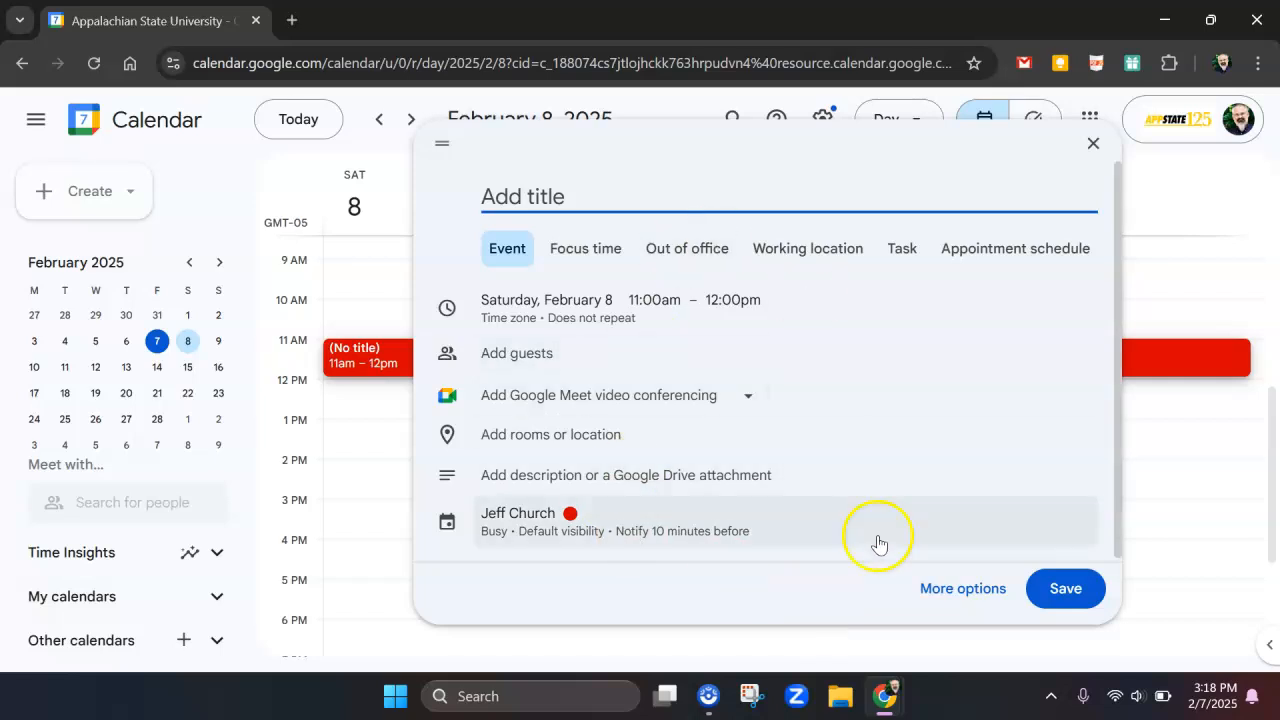
{"action": "left_click", "coordinate": [937, 593]}
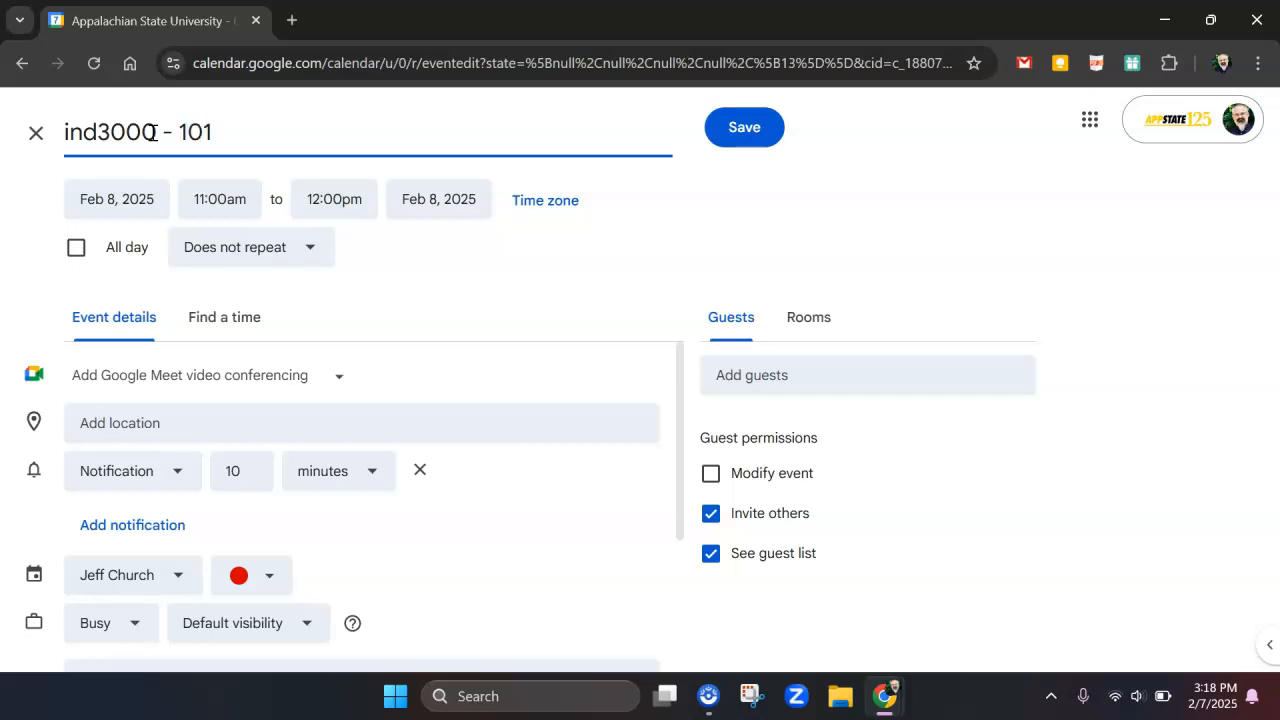
{"action": "left_click", "coordinate": [230, 250]}
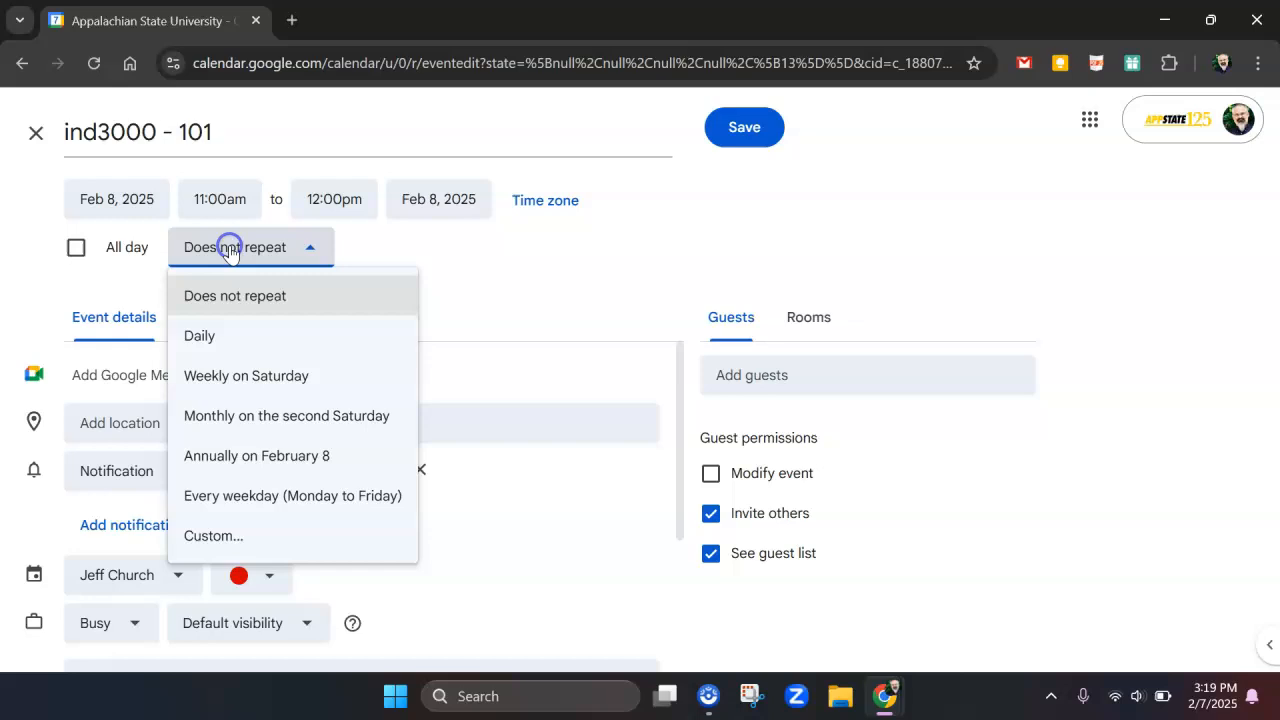
{"action": "left_click", "coordinate": [207, 540]}
{"action": "left_click", "coordinate": [570, 334]}
{"action": "left_click", "coordinate": [665, 334]}
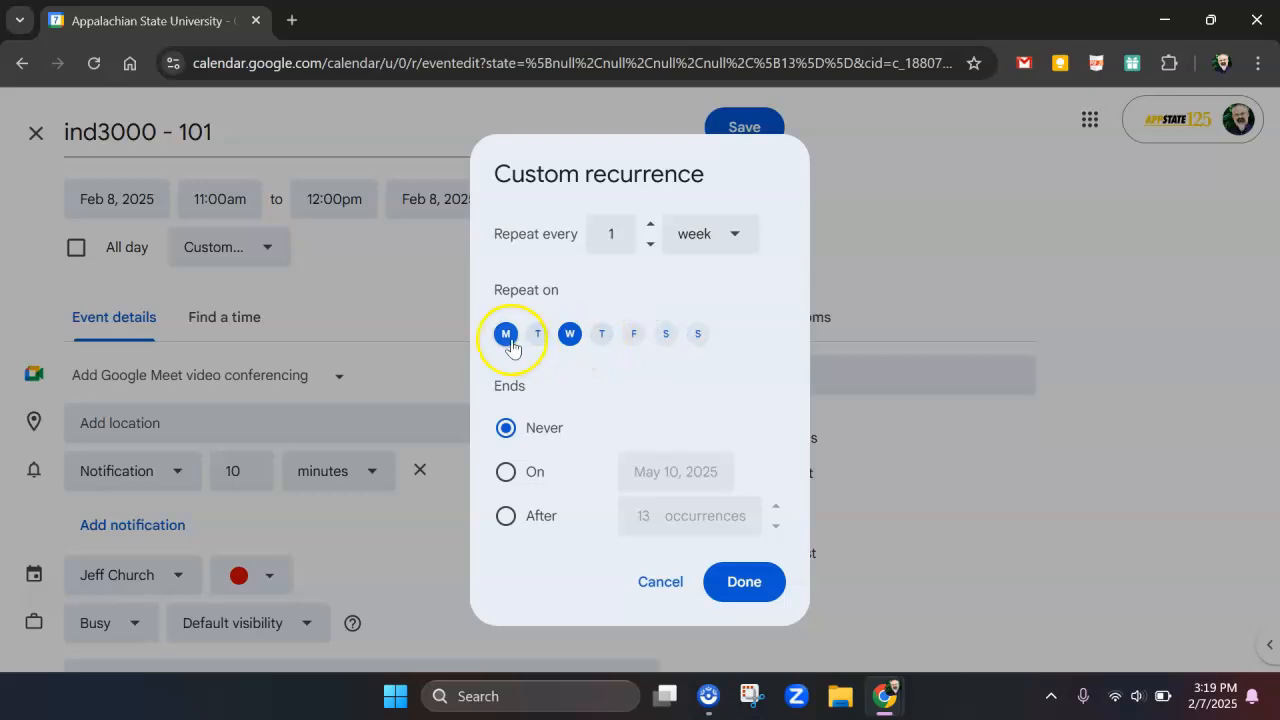
{"action": "left_click", "coordinate": [508, 473]}
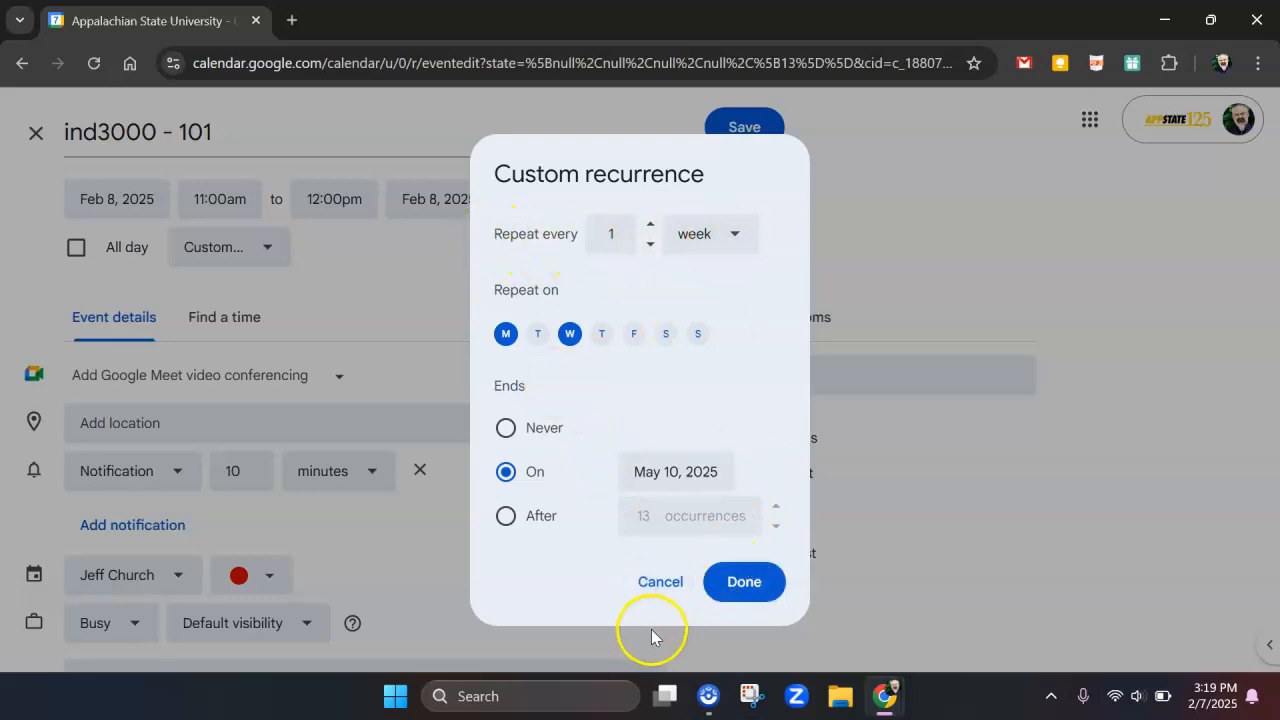
{"action": "left_click", "coordinate": [660, 583]}
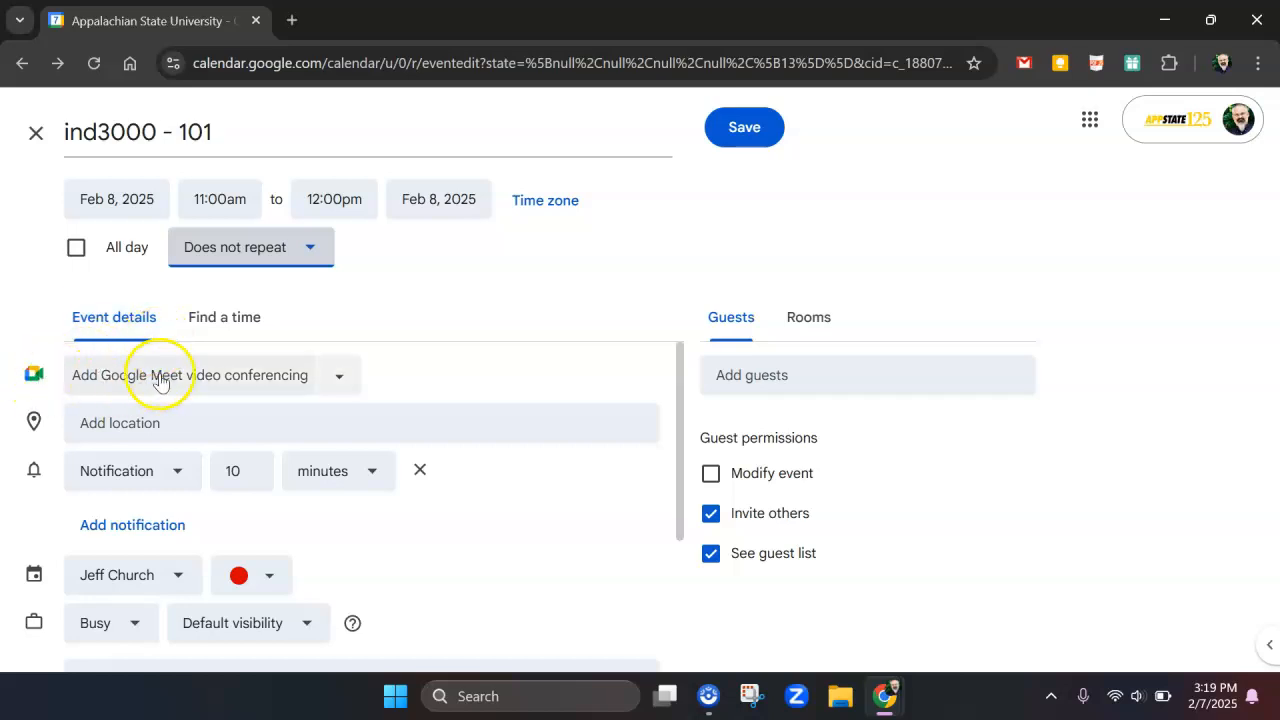
Add a Zoom Meeting as the event's video conferencing
{"action": "left_click", "coordinate": [336, 378]}
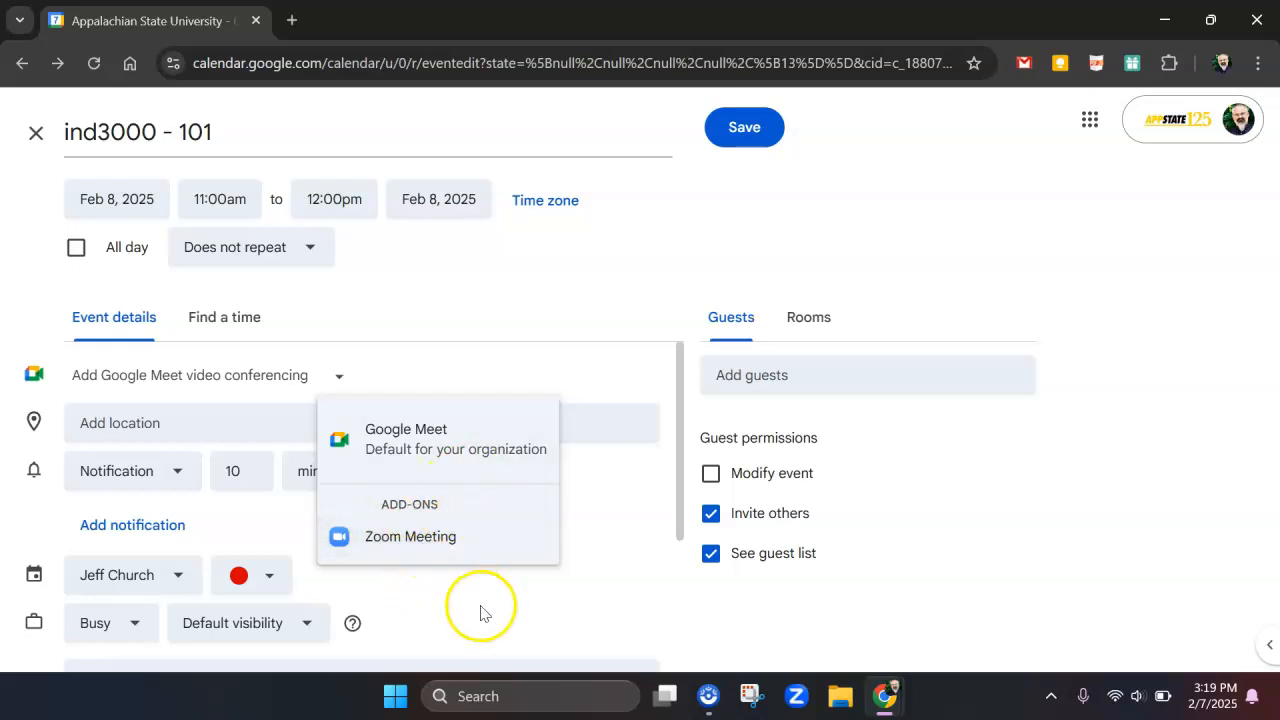
{"action": "left_click", "coordinate": [404, 548]}
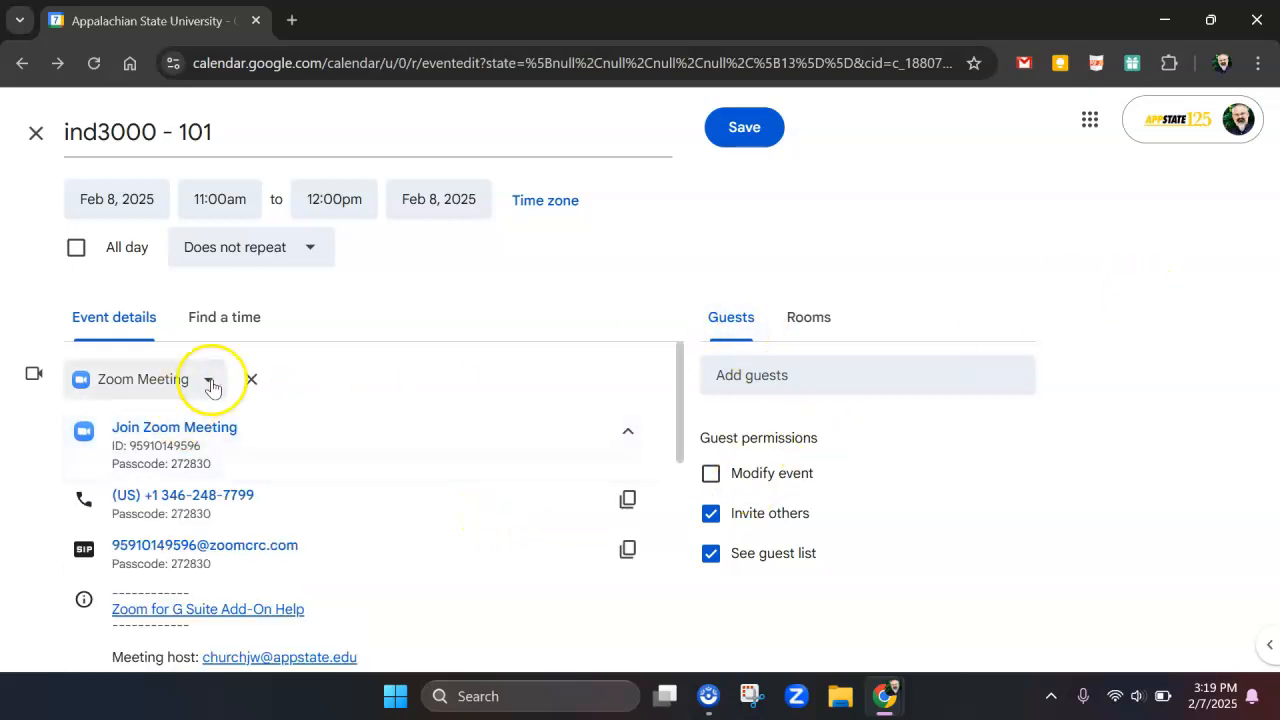
{"action": "left_click_drag", "start_coordinate": [681, 416], "coordinate": [649, 297]}
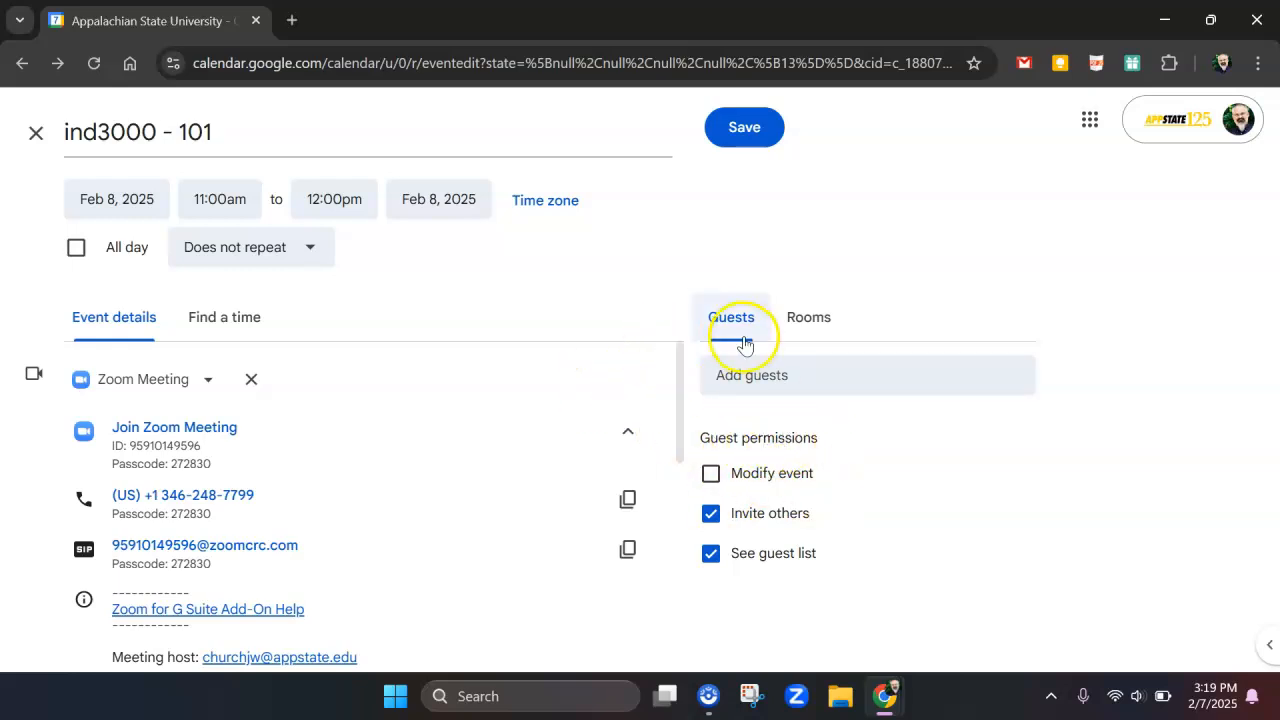
Book room AHC 1161A in the Appstate Hickory Campus Building for the event and save the event
{"action": "left_click", "coordinate": [793, 319]}
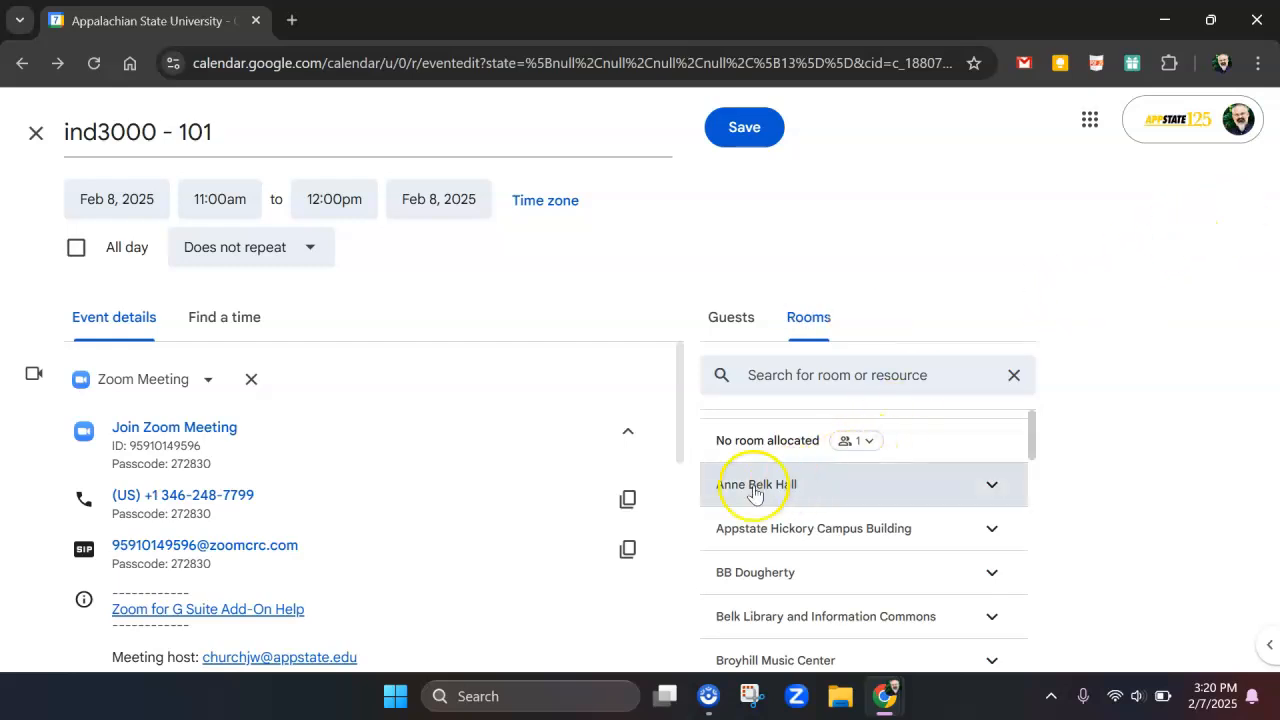
{"action": "left_click", "coordinate": [992, 530]}
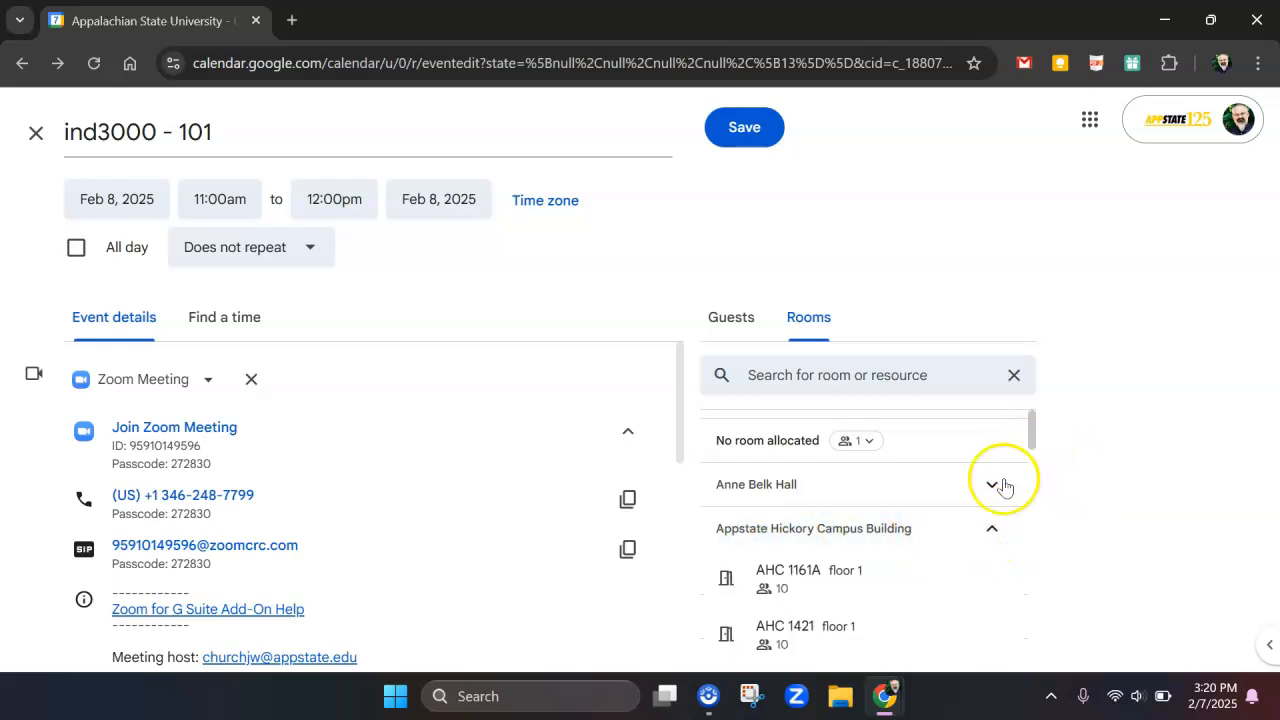
{"action": "left_click_drag", "start_coordinate": [1031, 434], "coordinate": [1034, 446]}
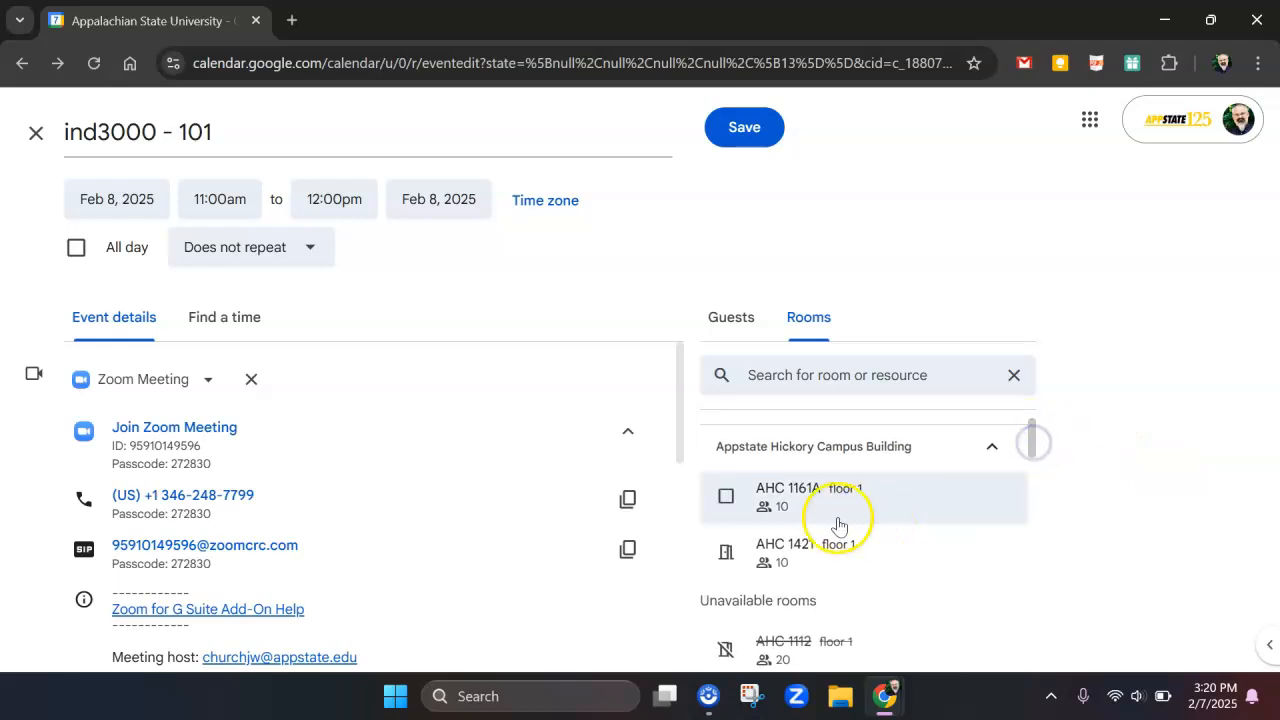
{"action": "mouse_move", "coordinate": [790, 555]}
{"action": "mouse_move", "coordinate": [795, 500]}
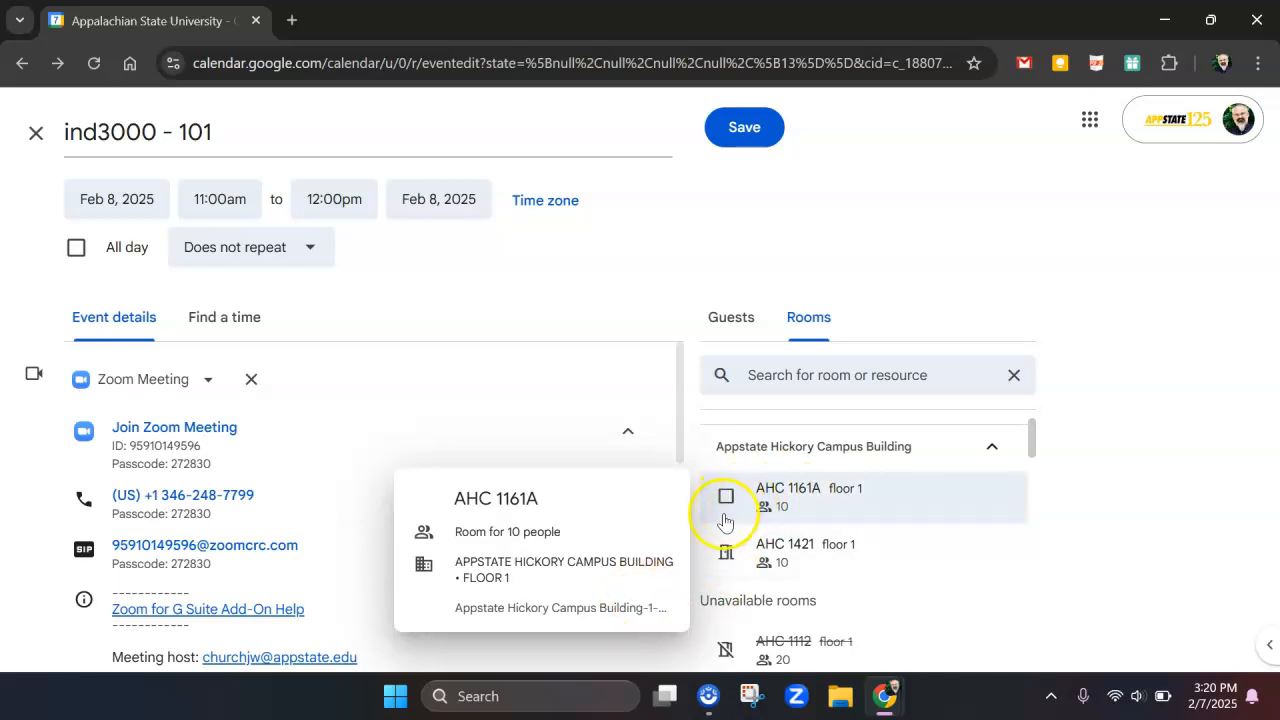
{"action": "left_click", "coordinate": [622, 430]}
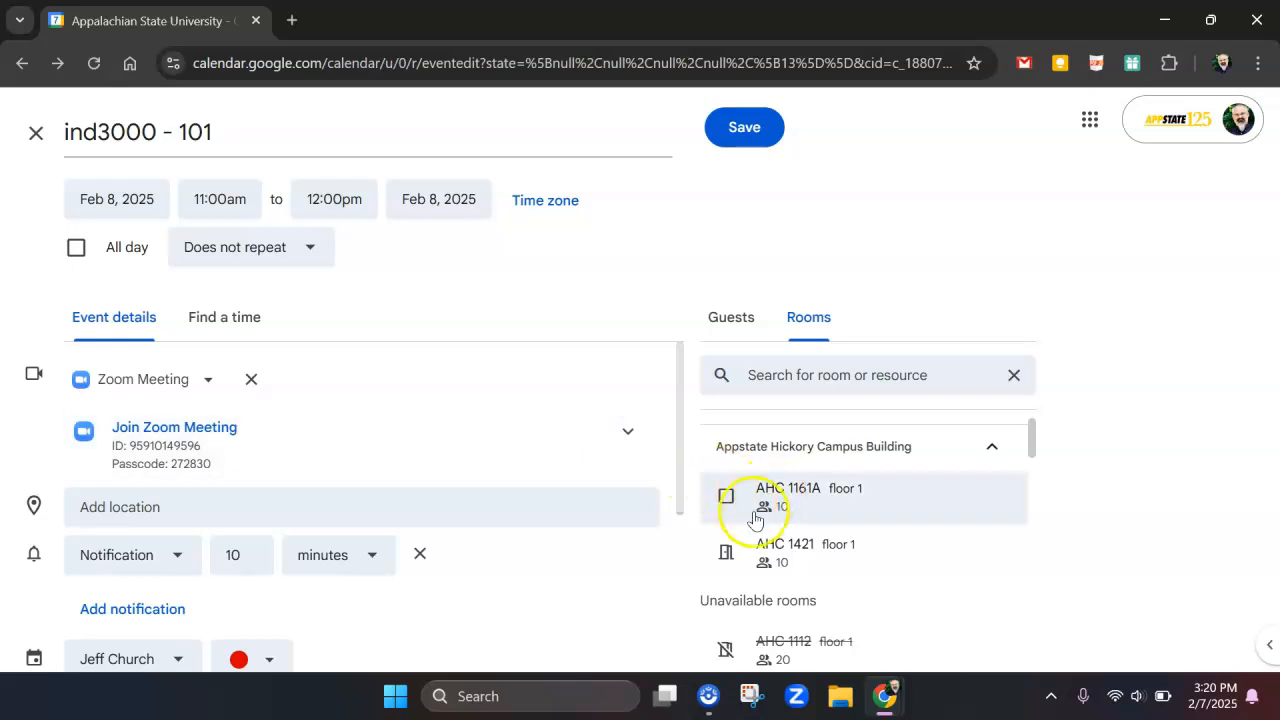
{"action": "mouse_move", "coordinate": [745, 512]}
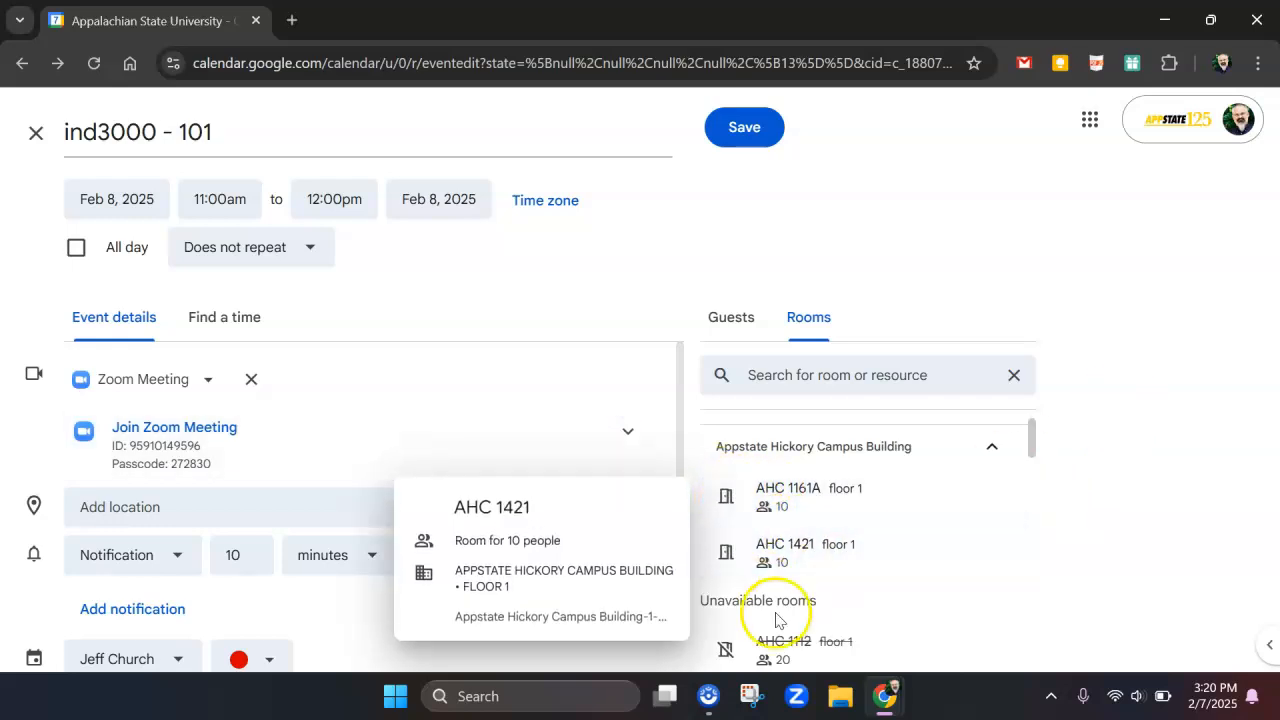
{"action": "mouse_move", "coordinate": [737, 658]}
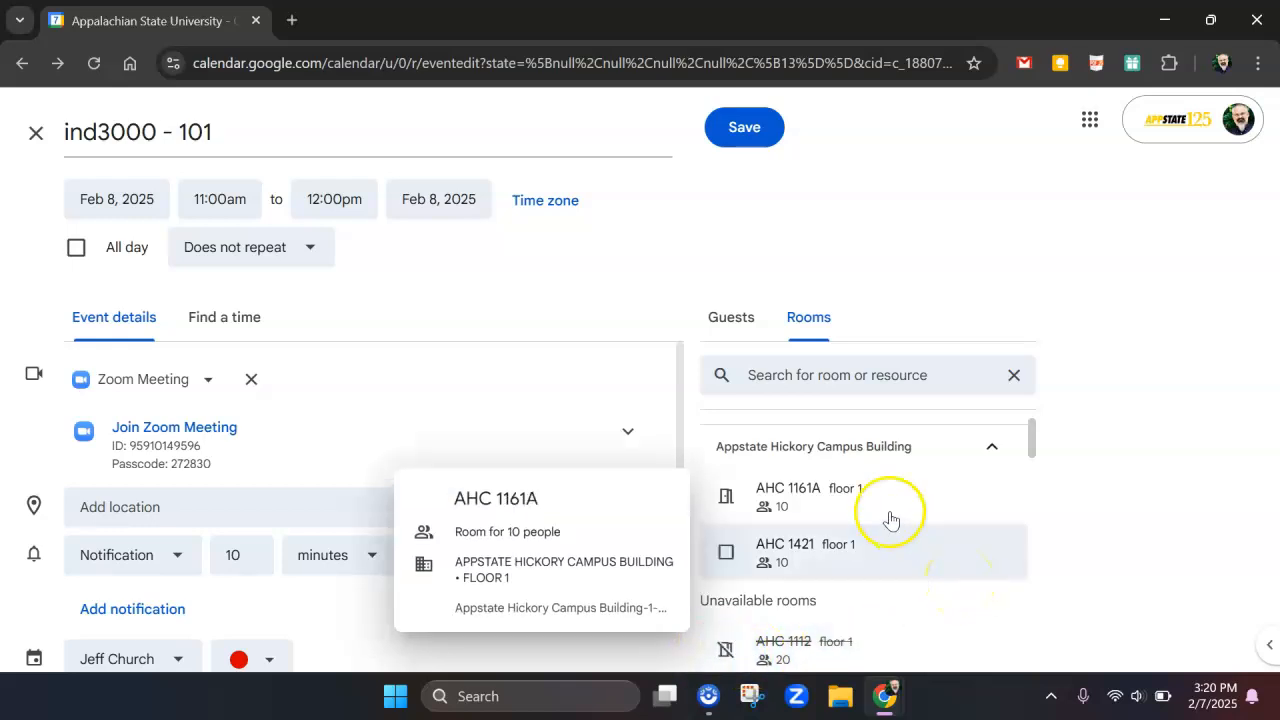
{"action": "left_click", "coordinate": [785, 490]}
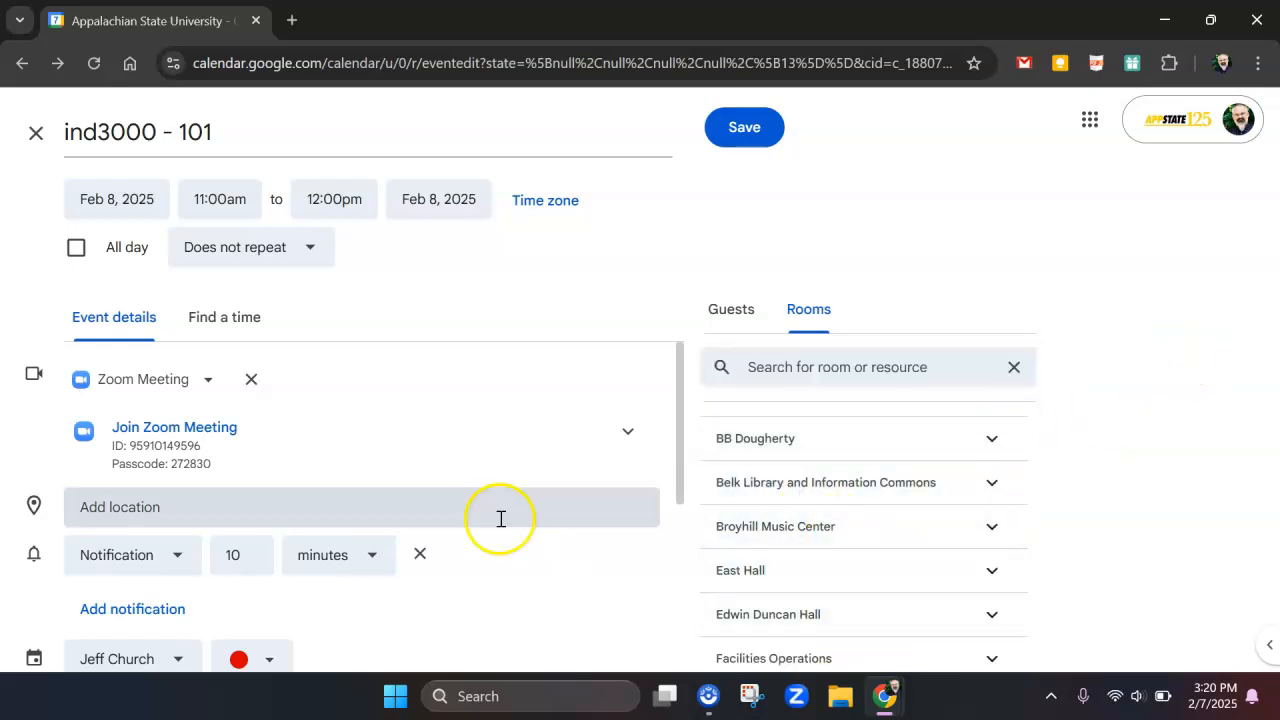
{"action": "left_click_drag", "start_coordinate": [681, 418], "coordinate": [677, 512]}
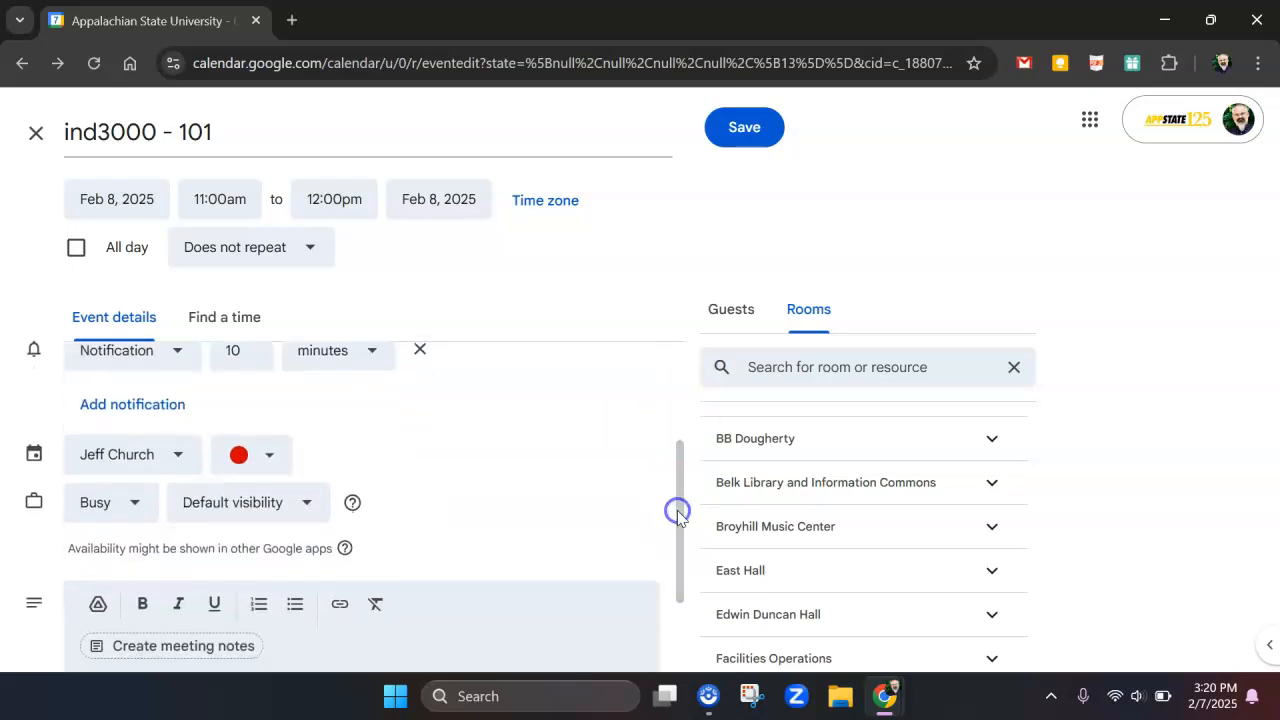
{"action": "left_click", "coordinate": [752, 127]}
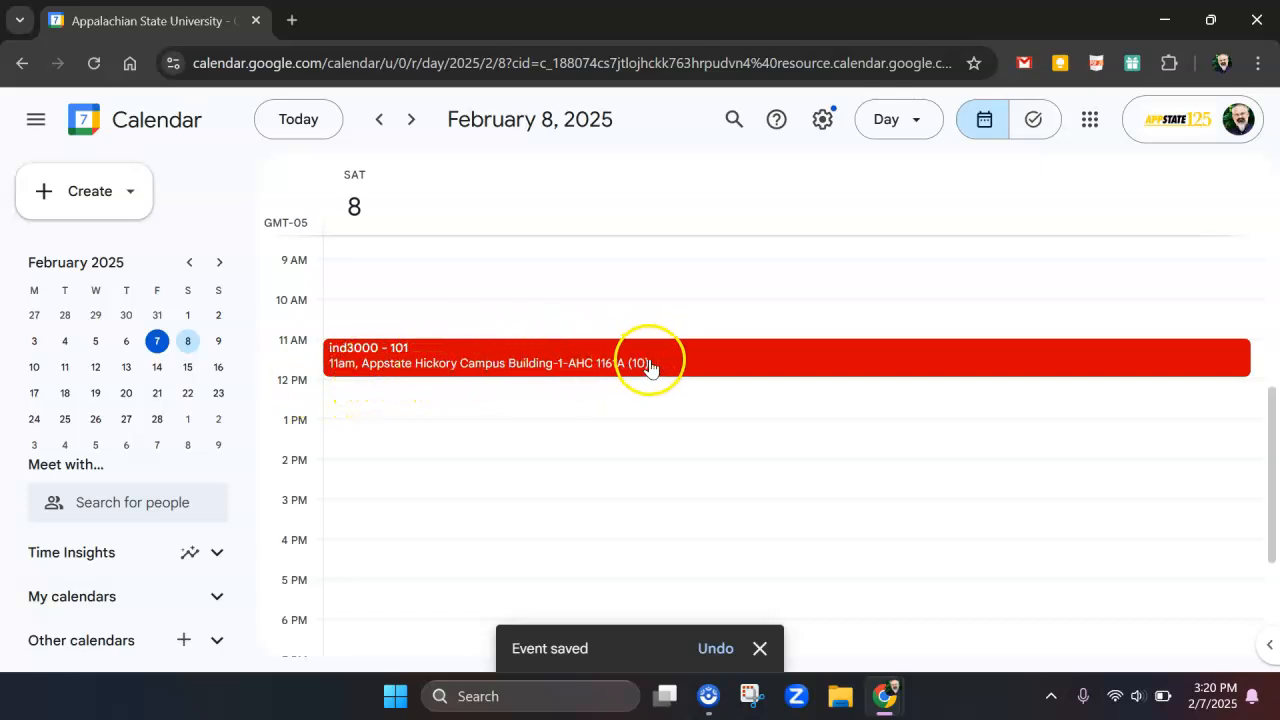
Open the saved "ind3000 - 101" event, expand its Zoom details and copy the Join Zoom Meeting link
{"action": "left_click", "coordinate": [363, 350]}
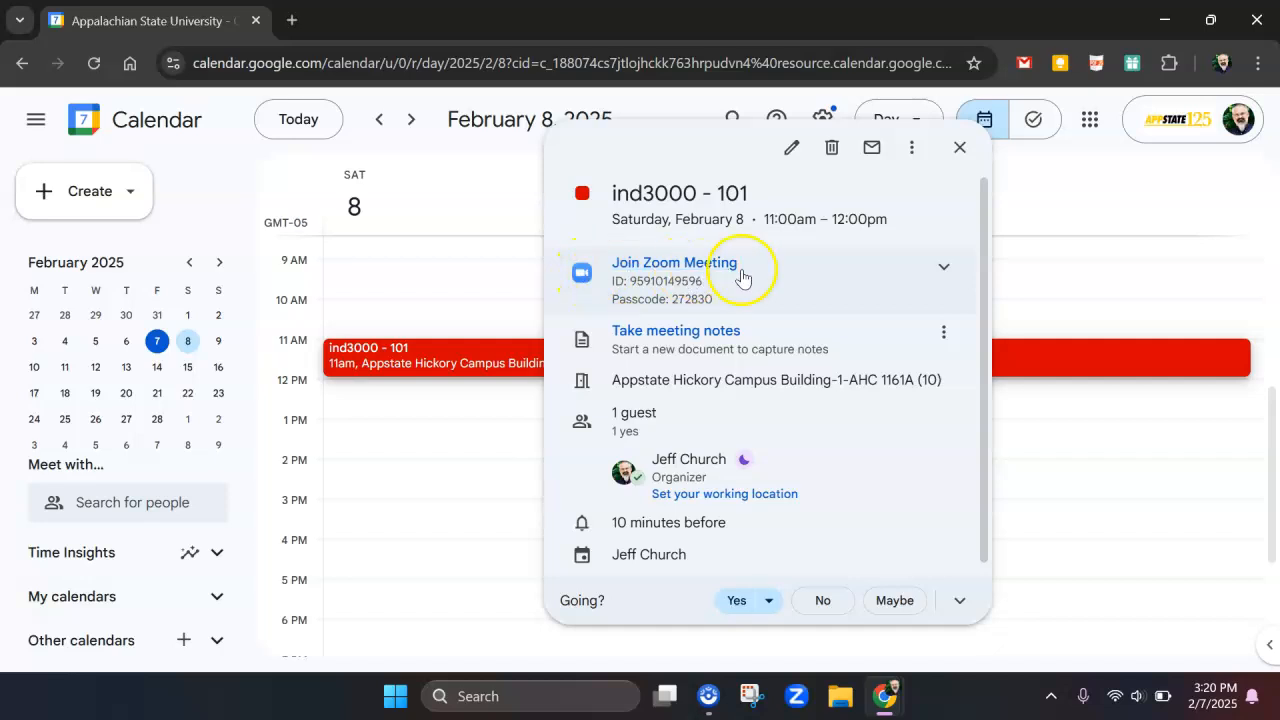
{"action": "left_click", "coordinate": [944, 268]}
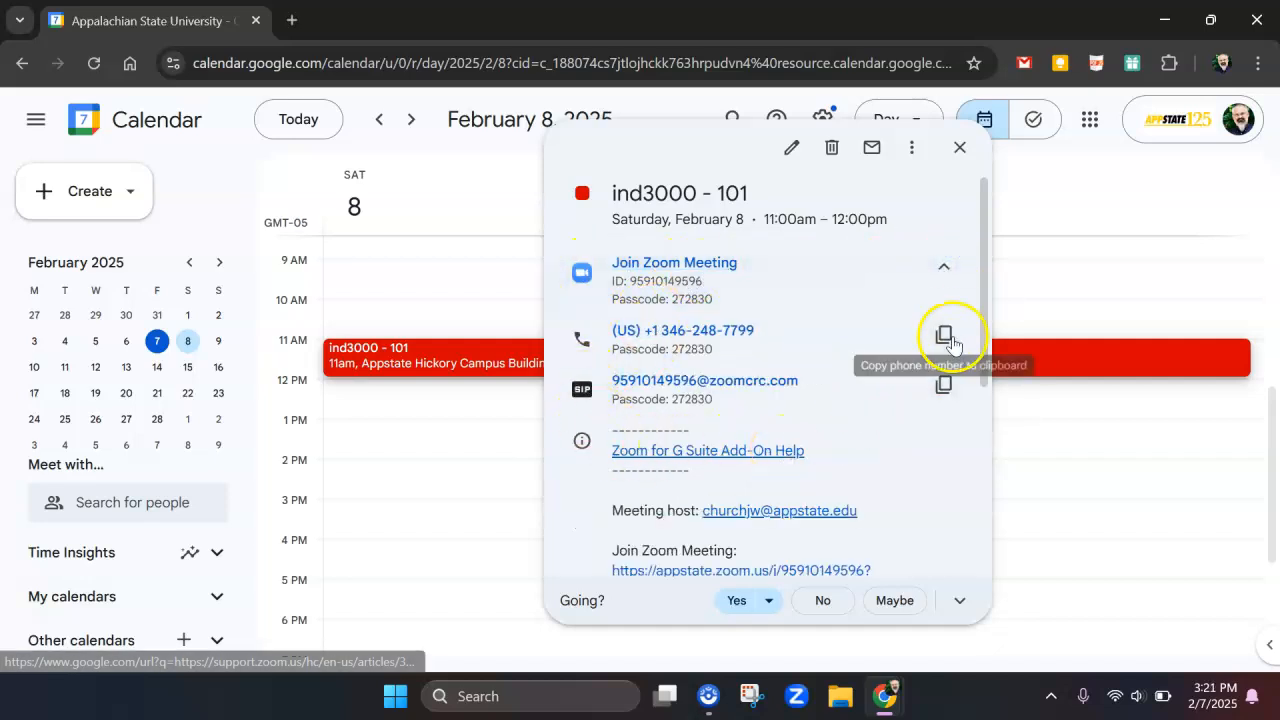
{"action": "left_click_drag", "start_coordinate": [984, 305], "coordinate": [986, 410]}
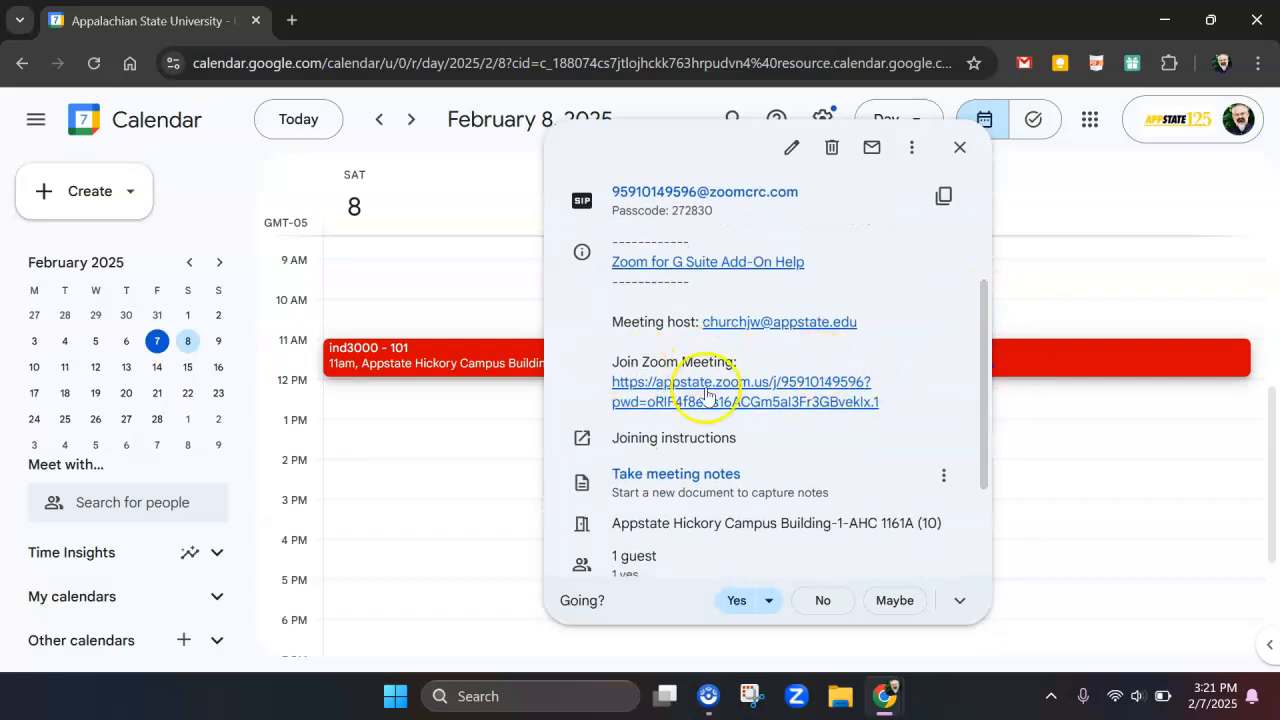
{"action": "left_click_drag", "start_coordinate": [898, 405], "coordinate": [610, 304]}
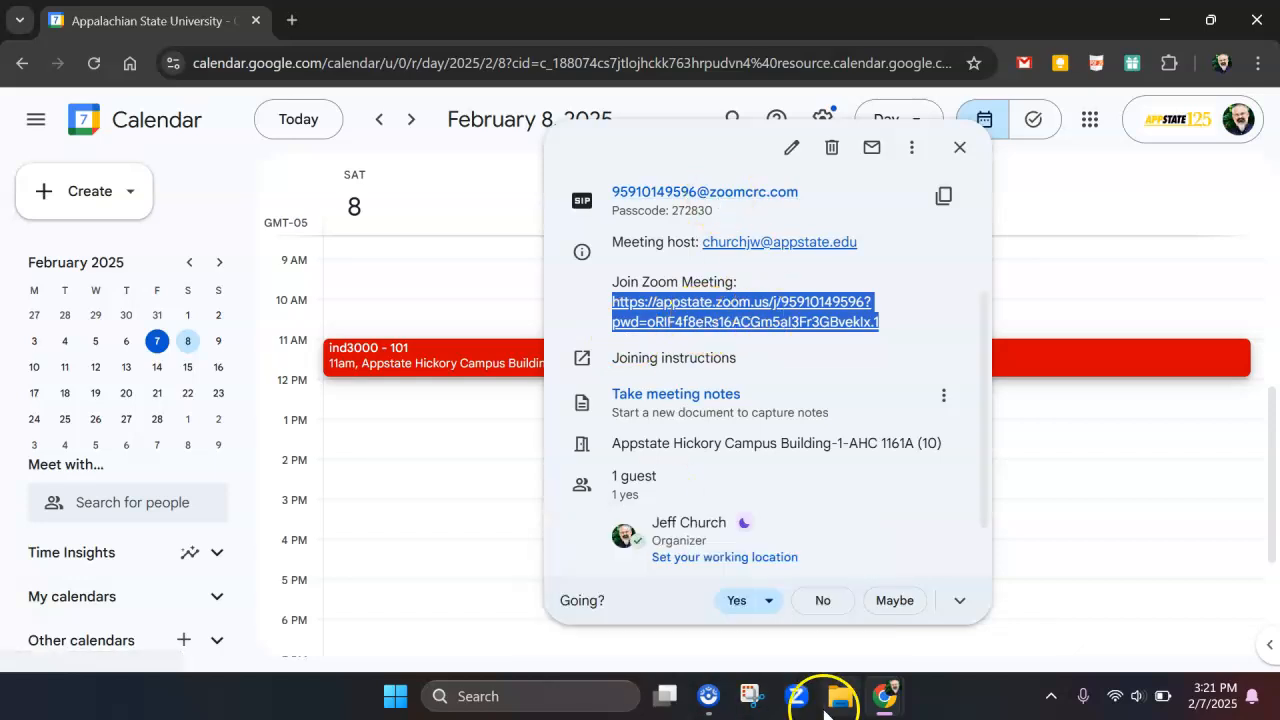
Switch to the AsULearn Sample Course and start adding a URL resource to its General section
{"action": "mouse_move", "coordinate": [894, 694]}
{"action": "left_click", "coordinate": [951, 651]}
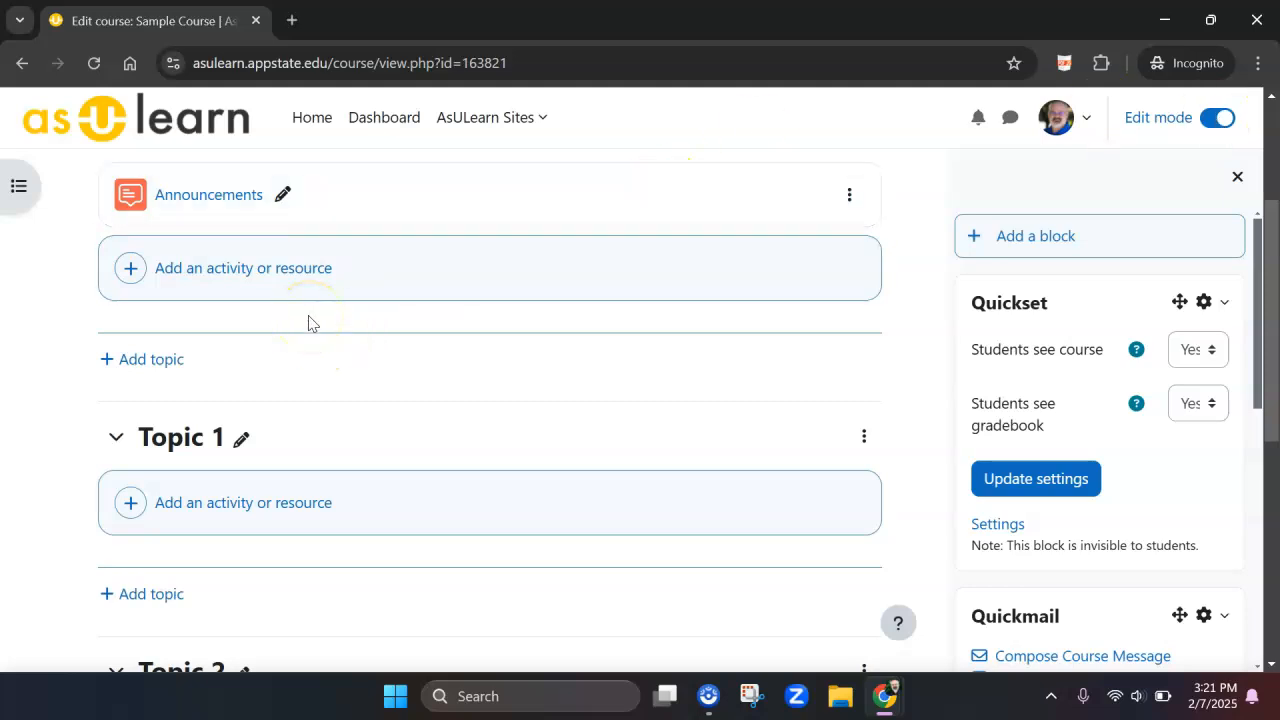
{"action": "left_click", "coordinate": [203, 281]}
{"action": "left_click_drag", "start_coordinate": [1272, 155], "coordinate": [1197, 366]}
{"action": "left_click", "coordinate": [935, 427]}
Name the URL resource "Zoom room meet", paste the copied Zoom link as its external URL, and save back to the course
{"action": "left_click", "coordinate": [340, 508]}
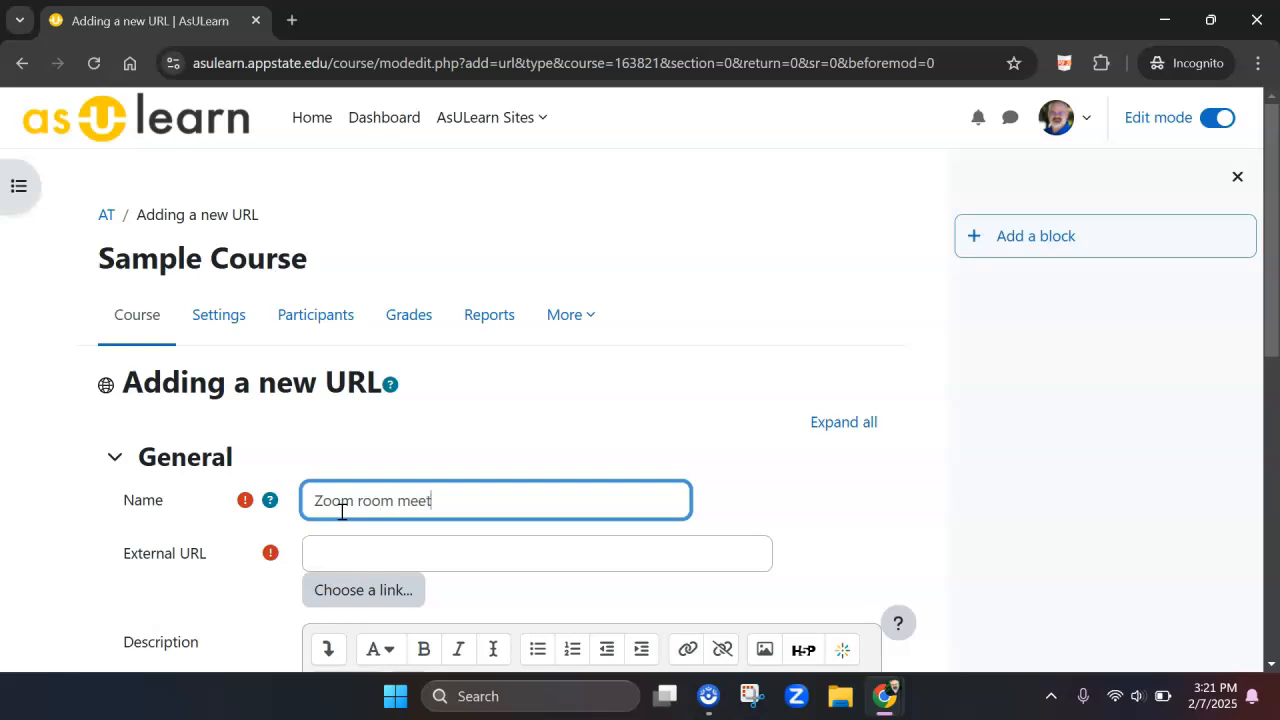
{"action": "left_click", "coordinate": [333, 545]}
{"action": "key", "text": "ctrl+v"}
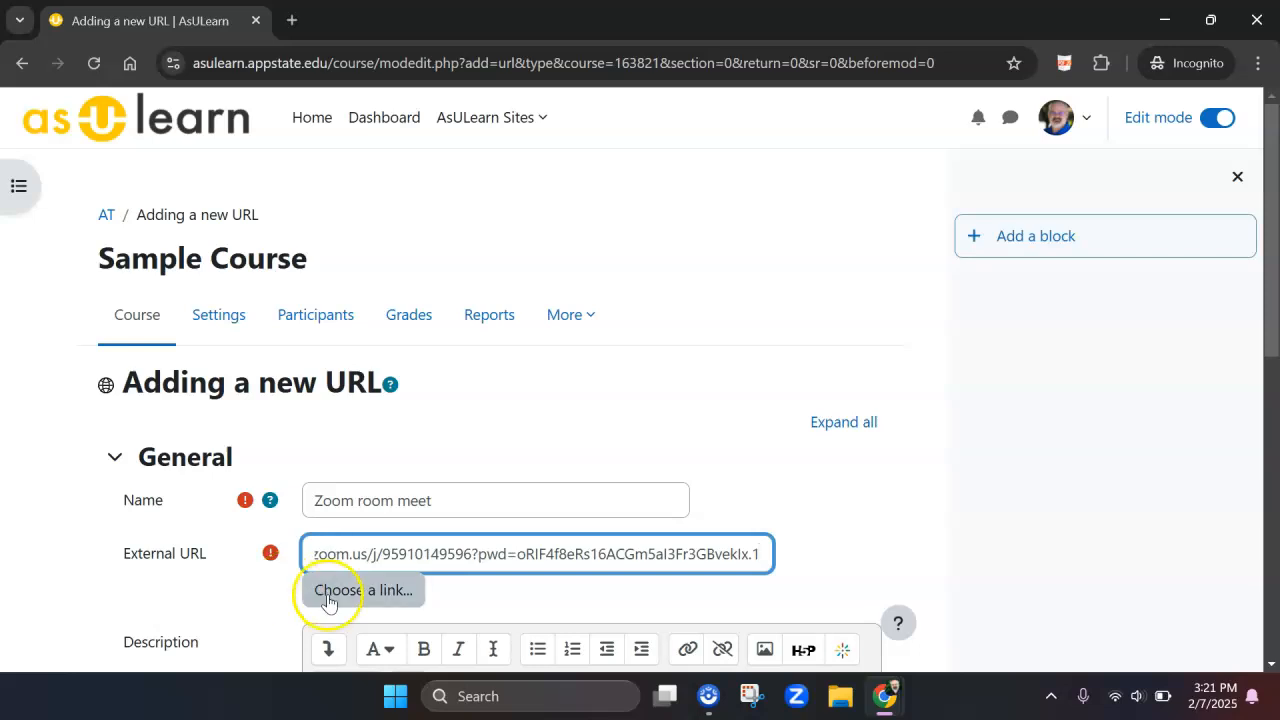
{"action": "left_click_drag", "start_coordinate": [1249, 314], "coordinate": [1197, 543]}
{"action": "scroll", "coordinate": [1197, 543], "scroll_direction": "down", "scroll_amount": 3}
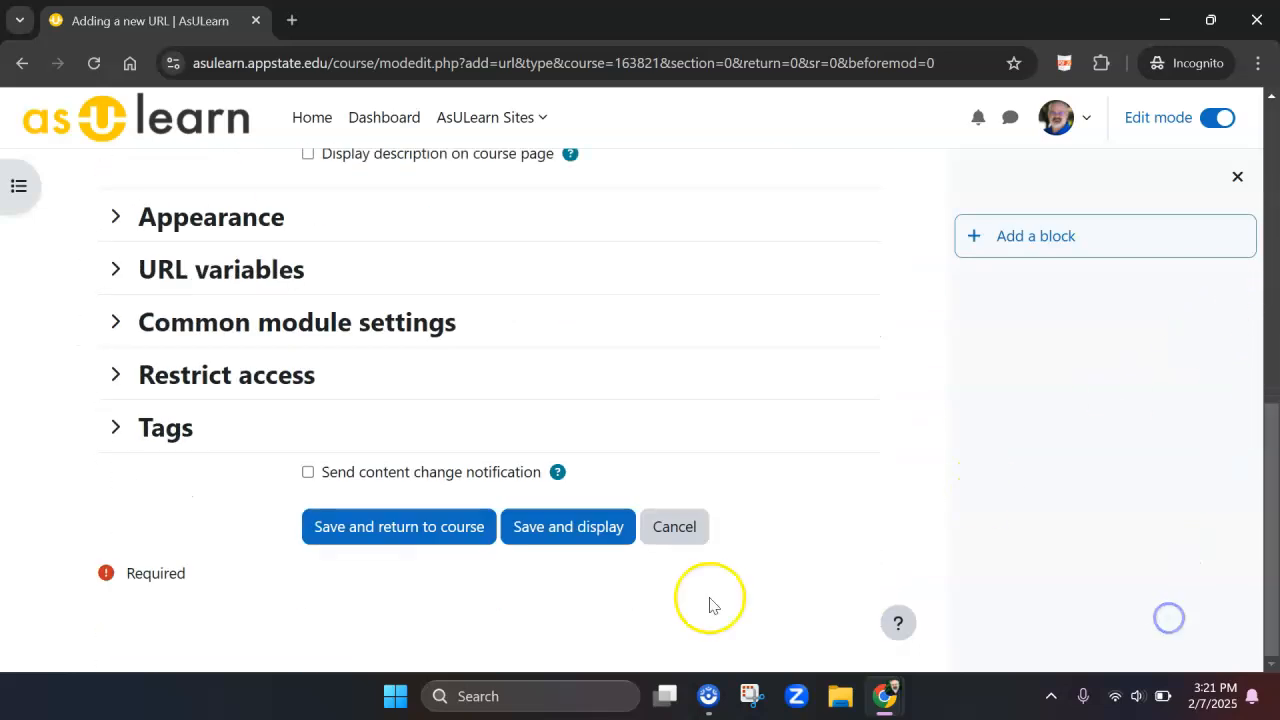
{"action": "left_click", "coordinate": [423, 527]}
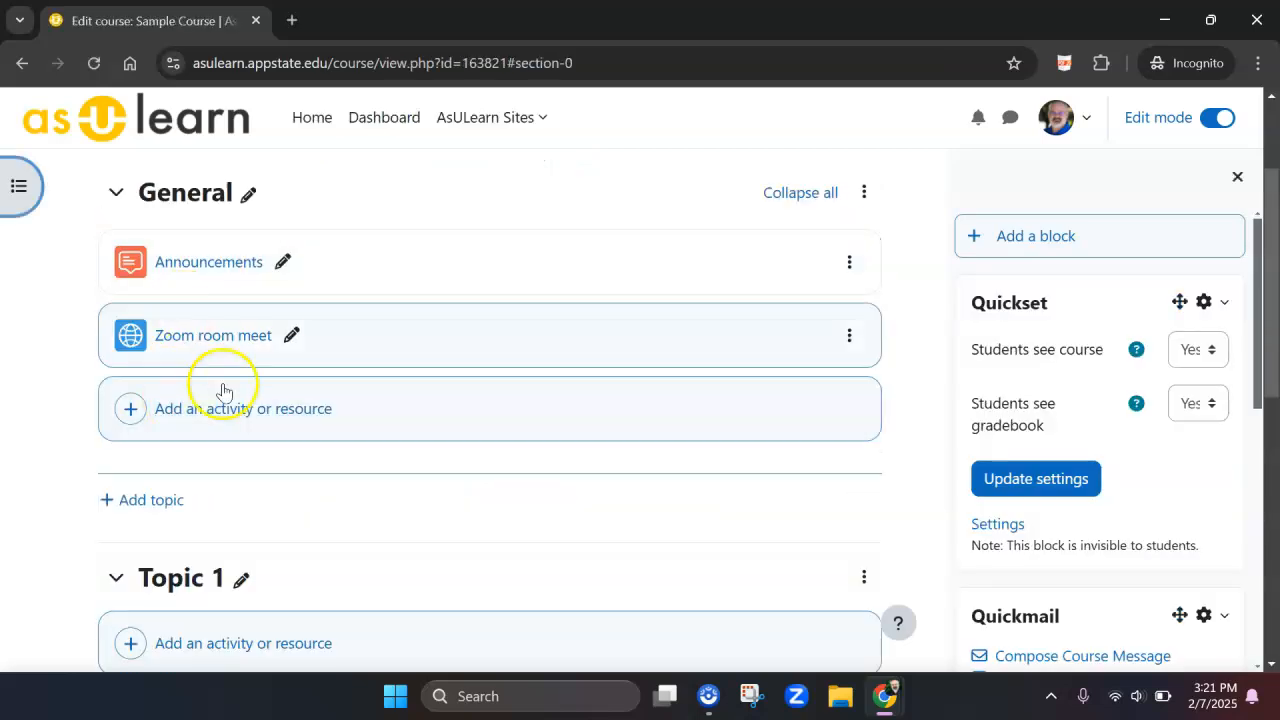